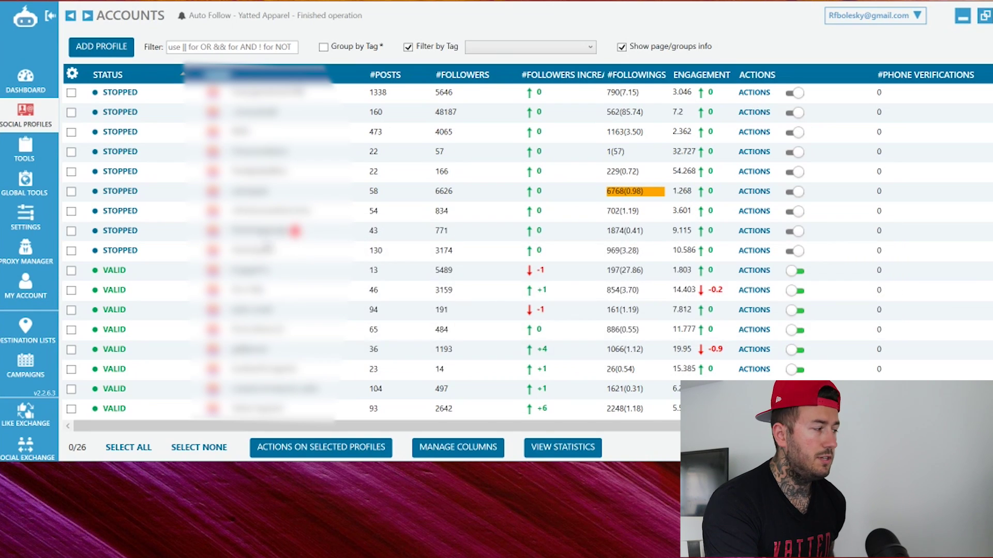
Step: Stop the blocked 13-post and 46-post accounts from the tools overview
click(26, 150)
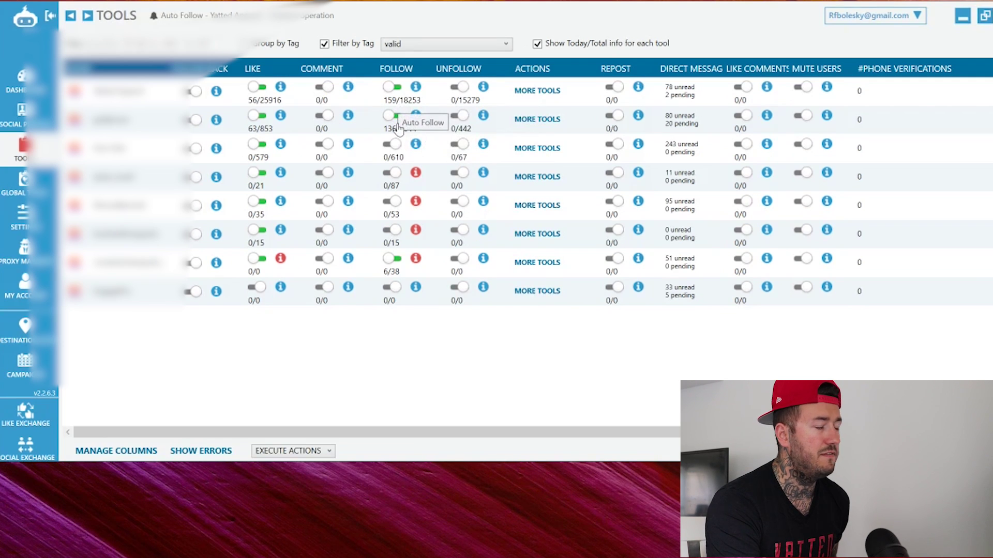
mouse_move(394, 134)
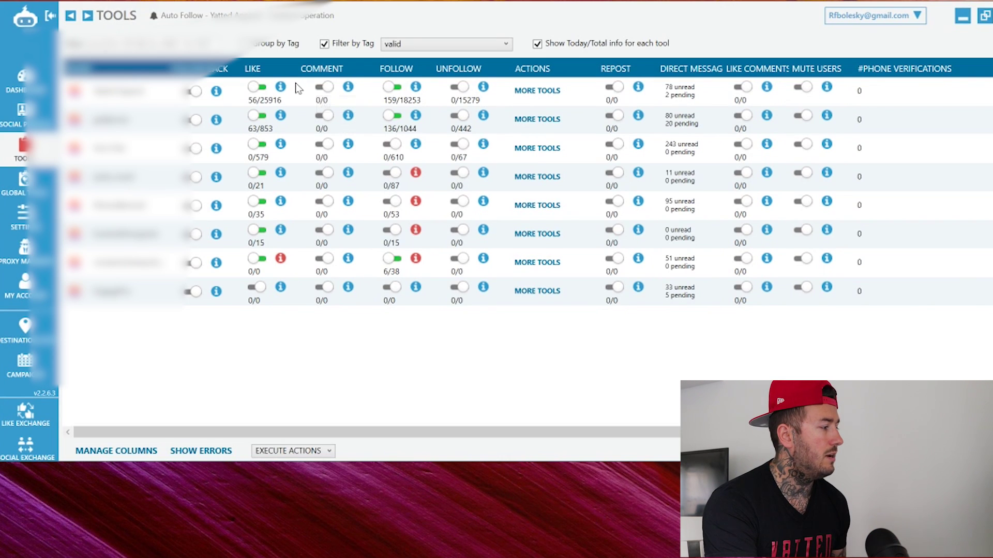
mouse_move(396, 279)
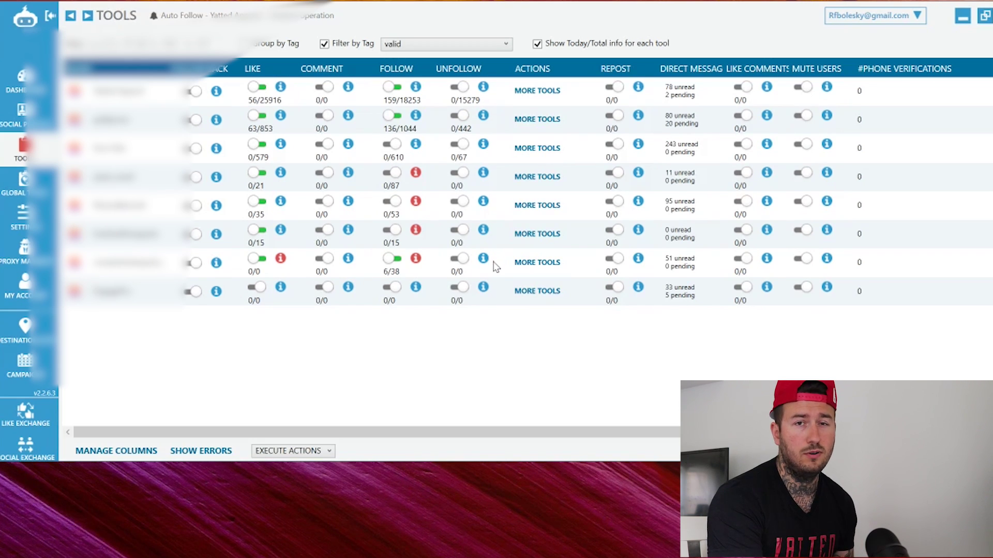
mouse_move(470, 274)
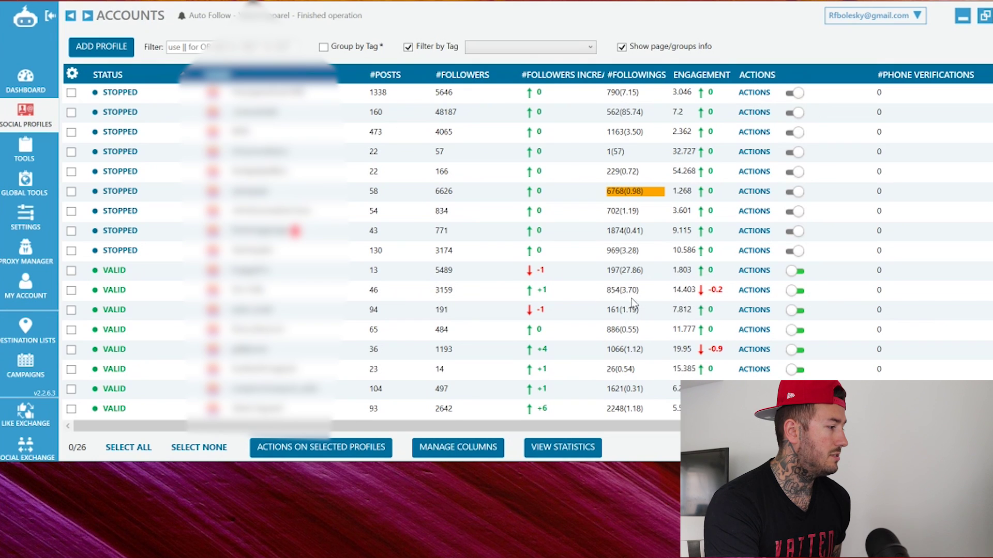
click(796, 272)
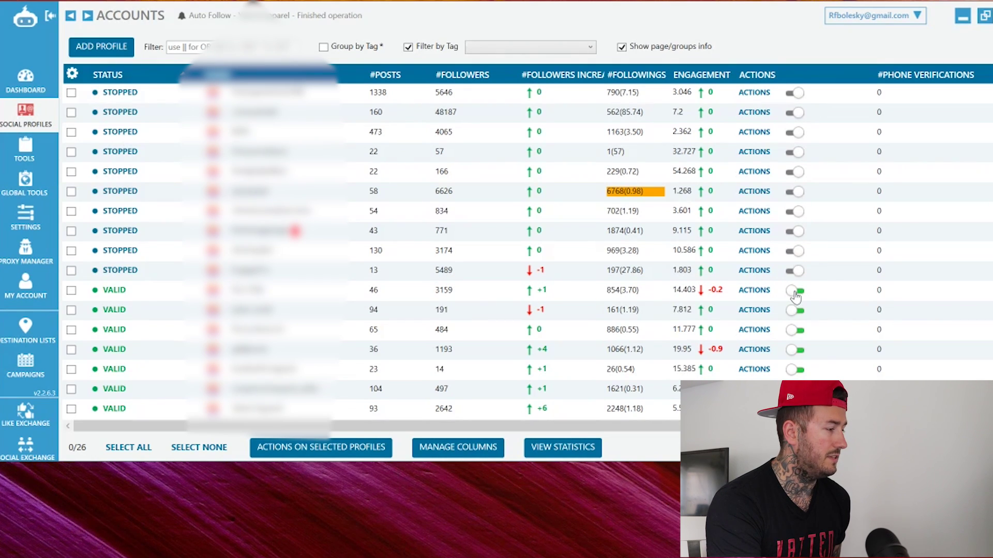
click(795, 292)
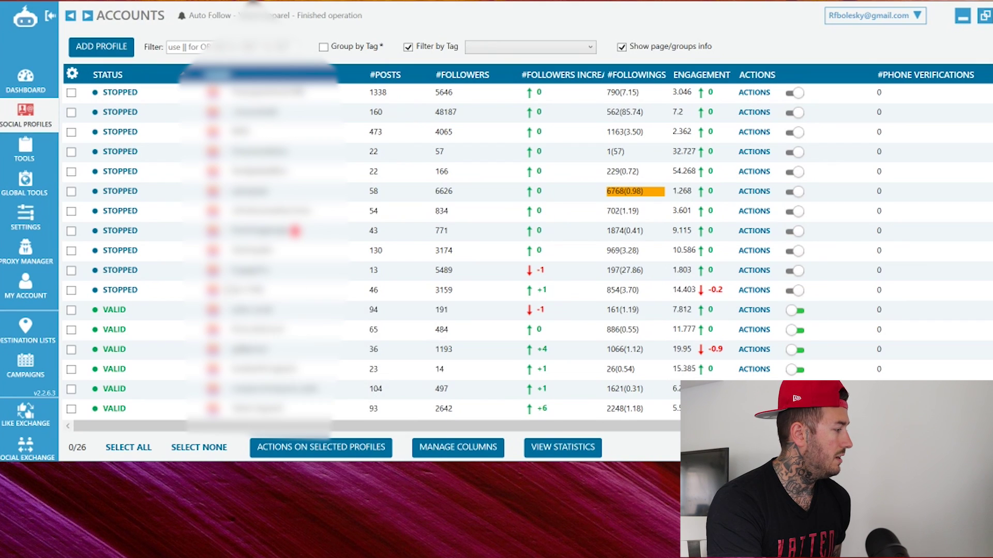
Step: In the 46-post account's settings, allow ID reset on proxy change and embedded-browser following
double_click(242, 290)
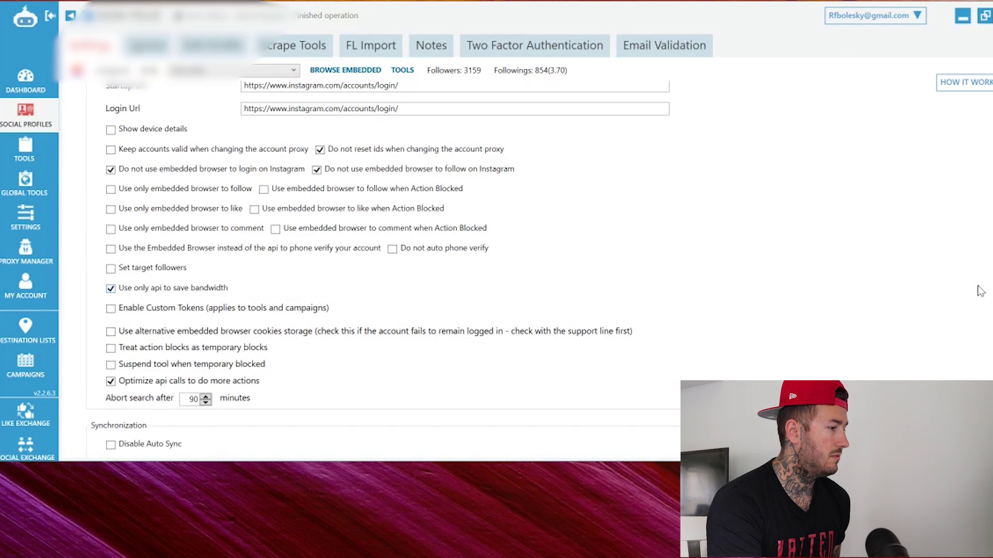
scroll(393, 258, up, 10)
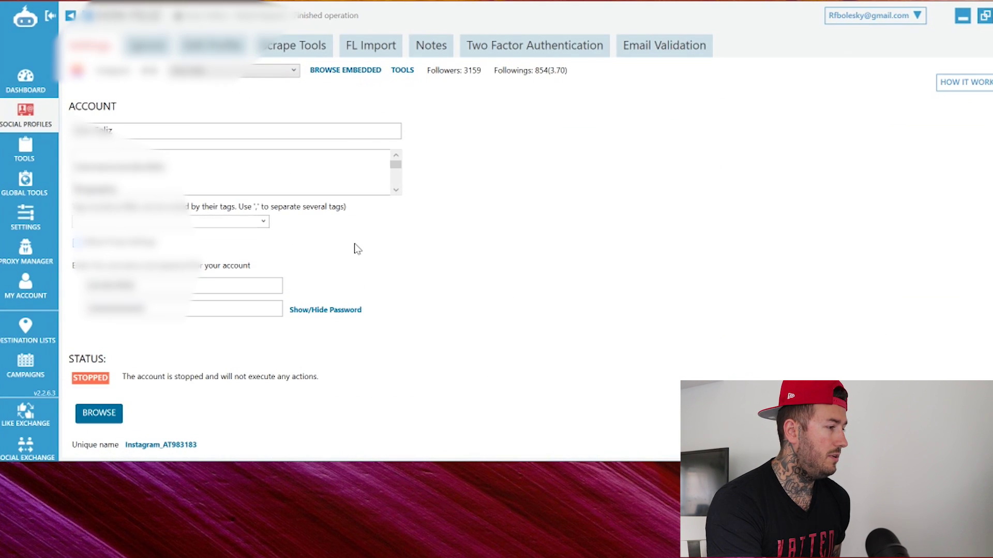
scroll(211, 193, down, 5)
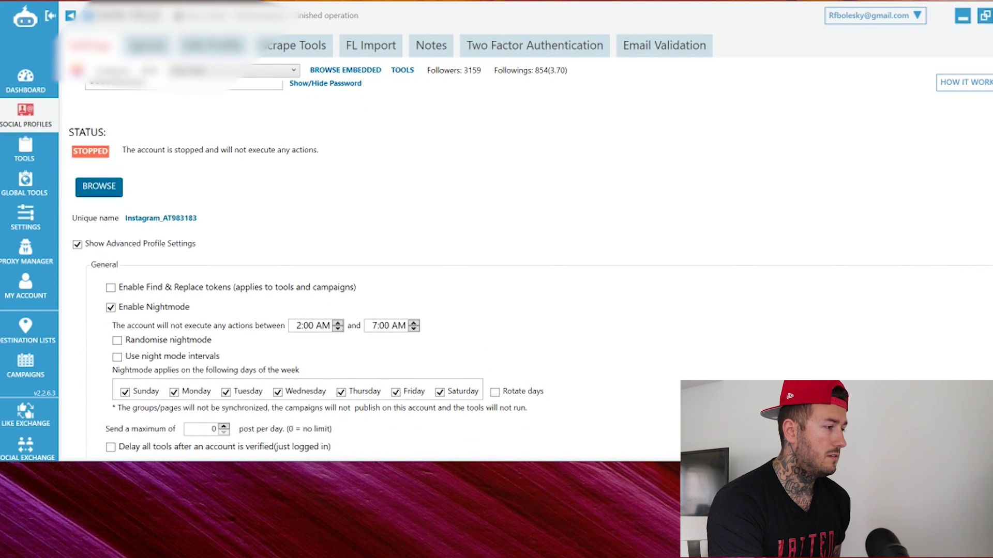
scroll(921, 236, down, 3)
scroll(371, 269, down, 8)
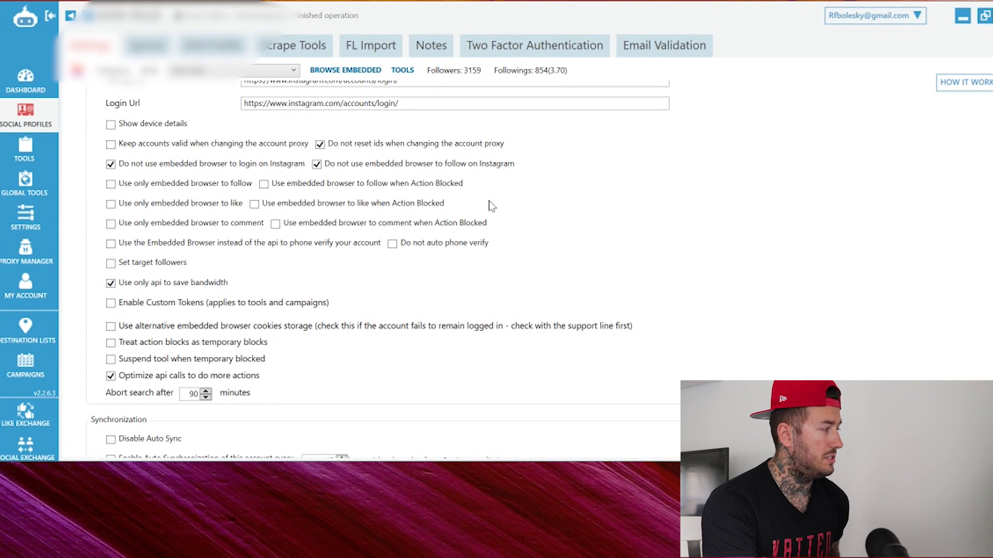
click(319, 144)
click(317, 166)
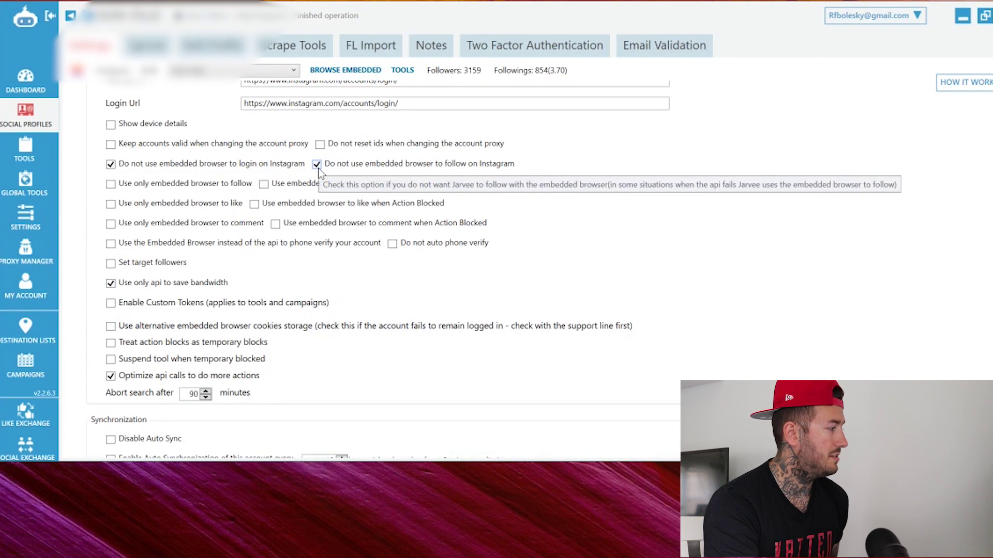
Step: Allow embedded-browser login, disable API-only and API call optimization, and follow/like only via embedded browser
click(110, 164)
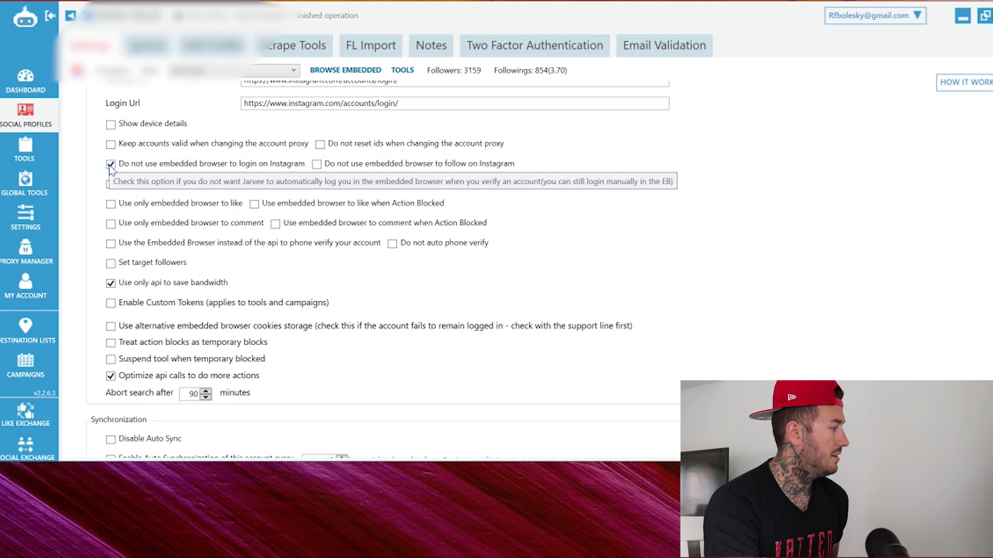
click(111, 283)
click(111, 376)
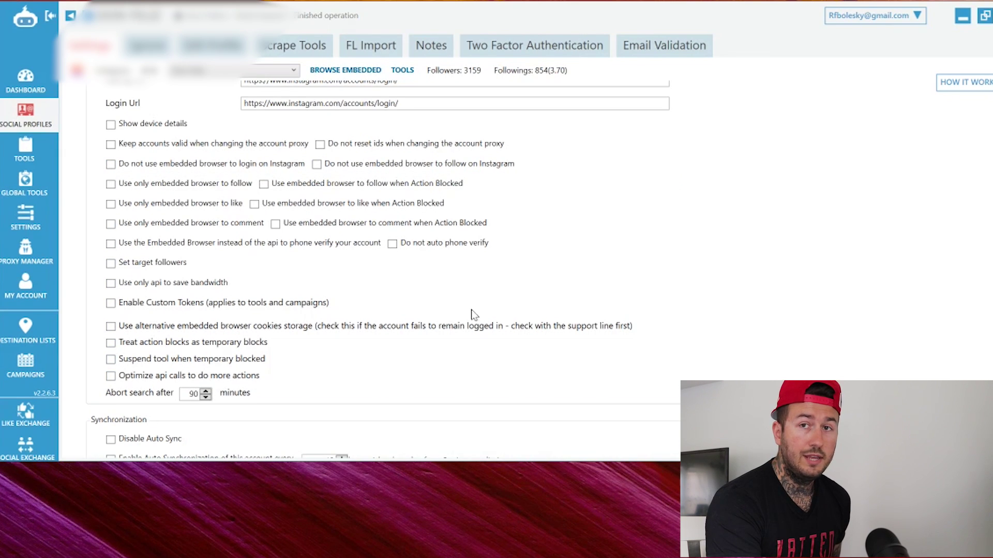
click(111, 186)
click(111, 204)
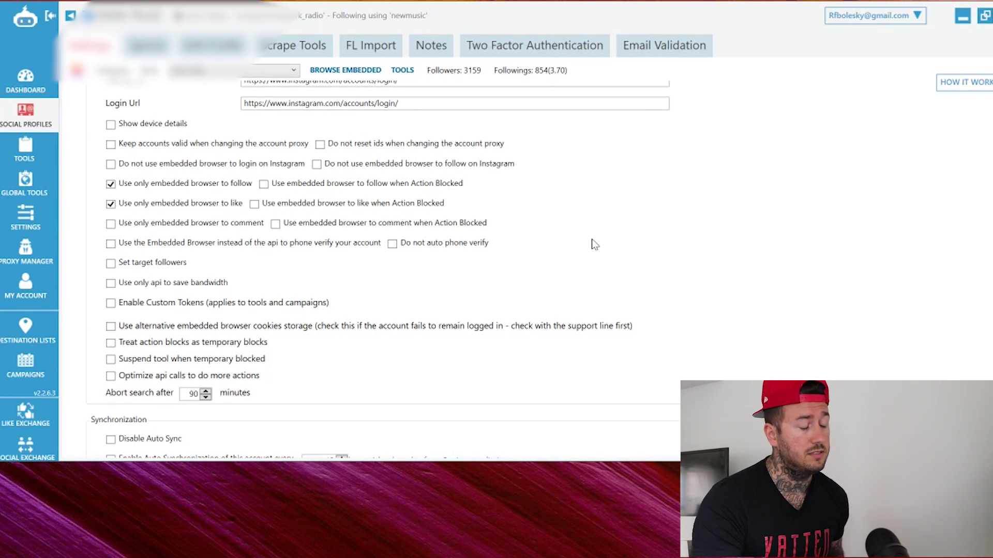
scroll(127, 209, up, 1)
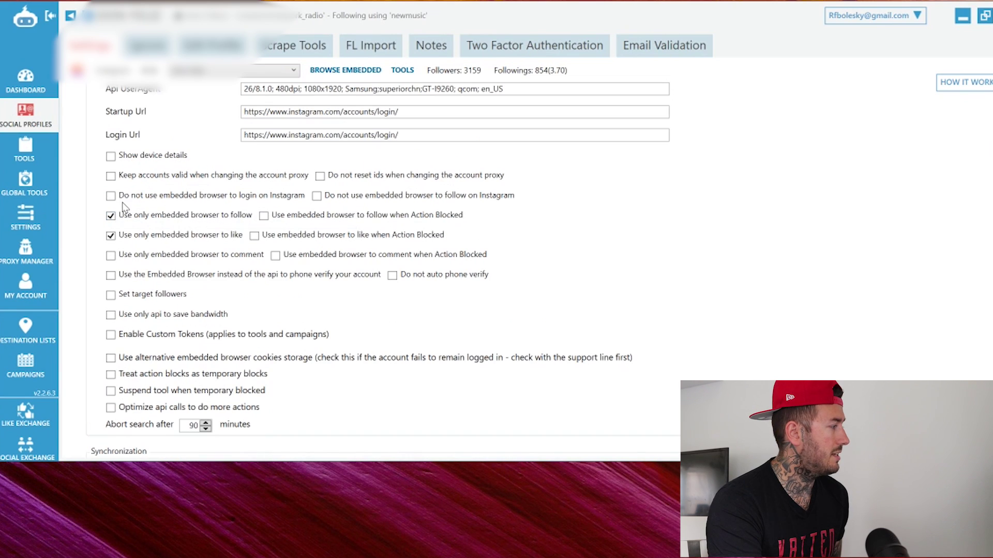
Step: Clear the 46-post account's cookies via Actions on Selected Profiles and confirm with Yes
click(27, 118)
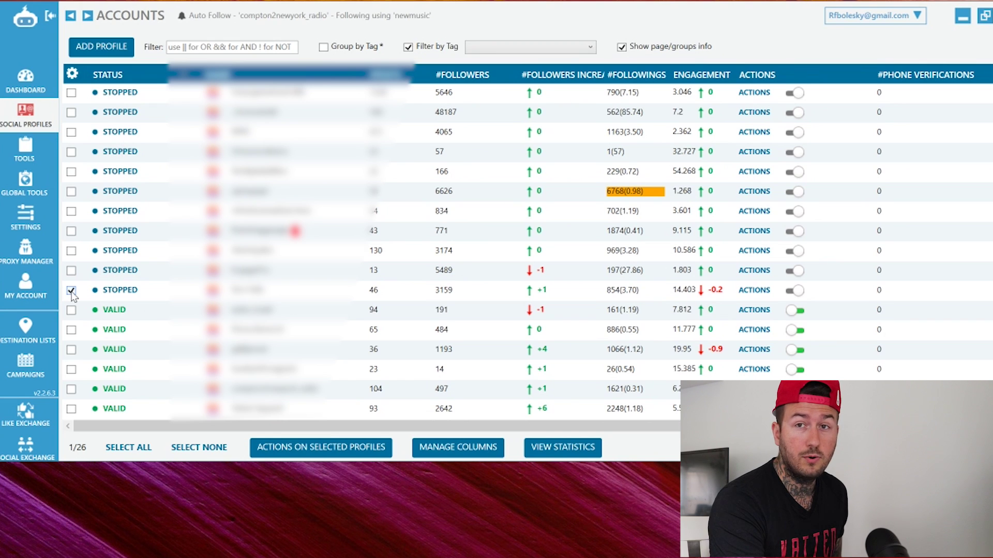
click(295, 452)
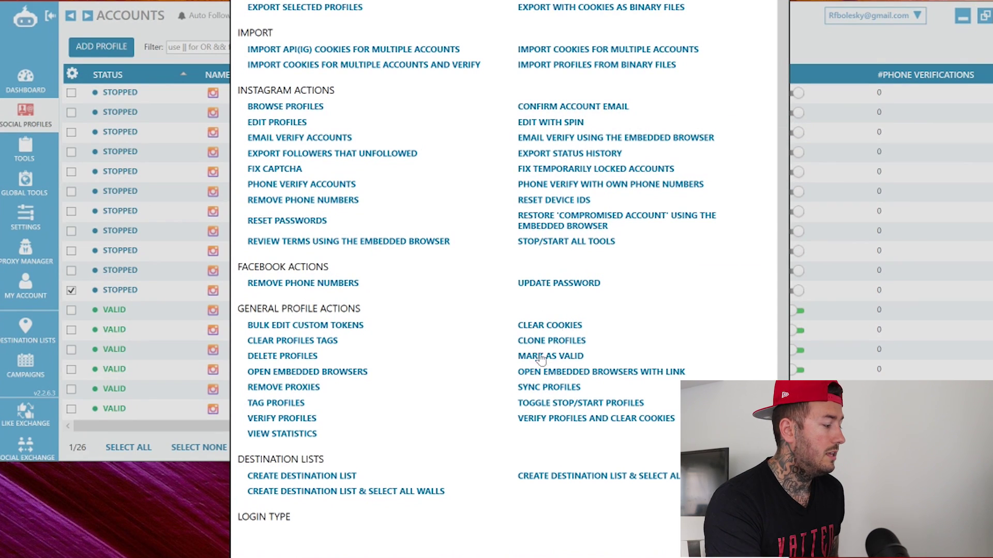
click(562, 325)
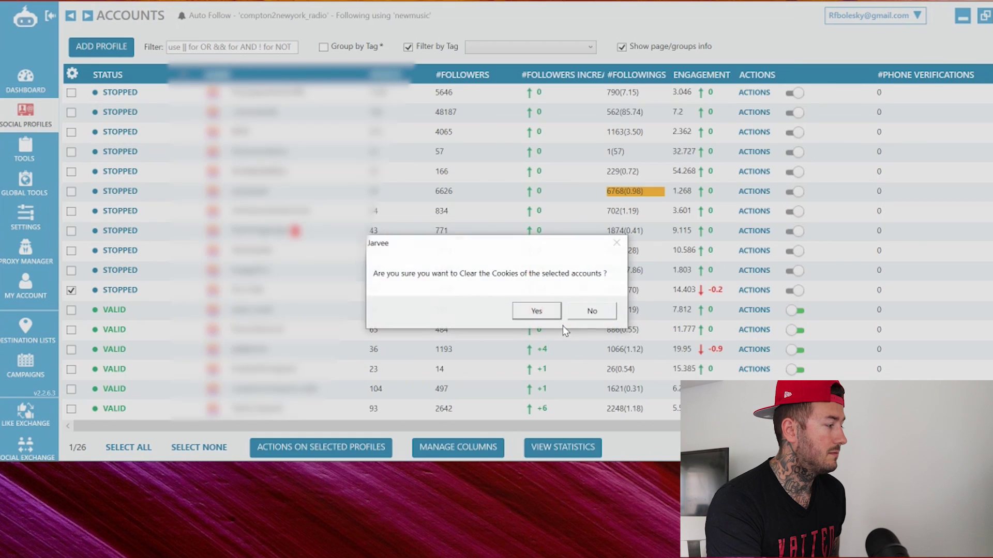
click(538, 314)
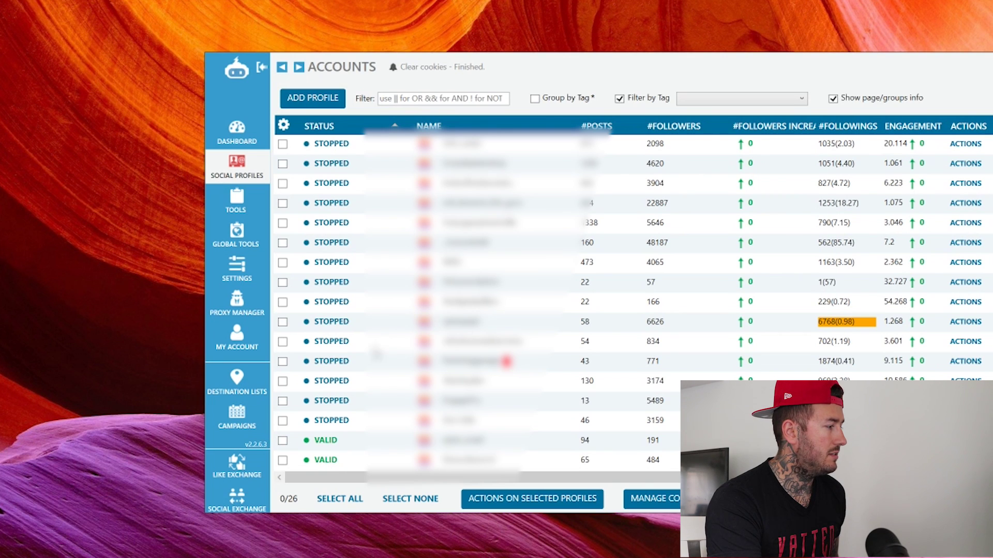
Step: Show all profiles, review a profile's Follow, Like and Unfollow settings, and open its embedded browser
click(238, 206)
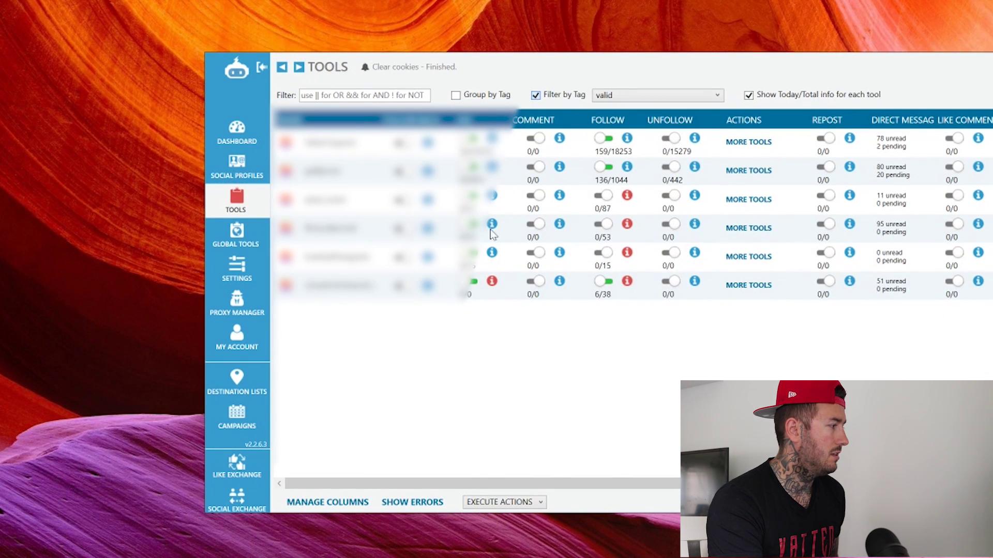
click(535, 95)
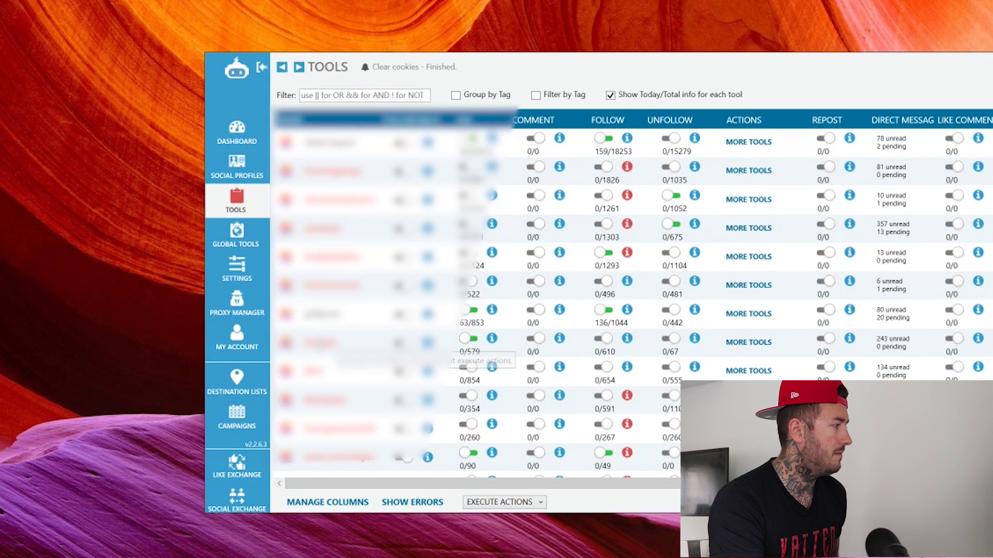
click(492, 338)
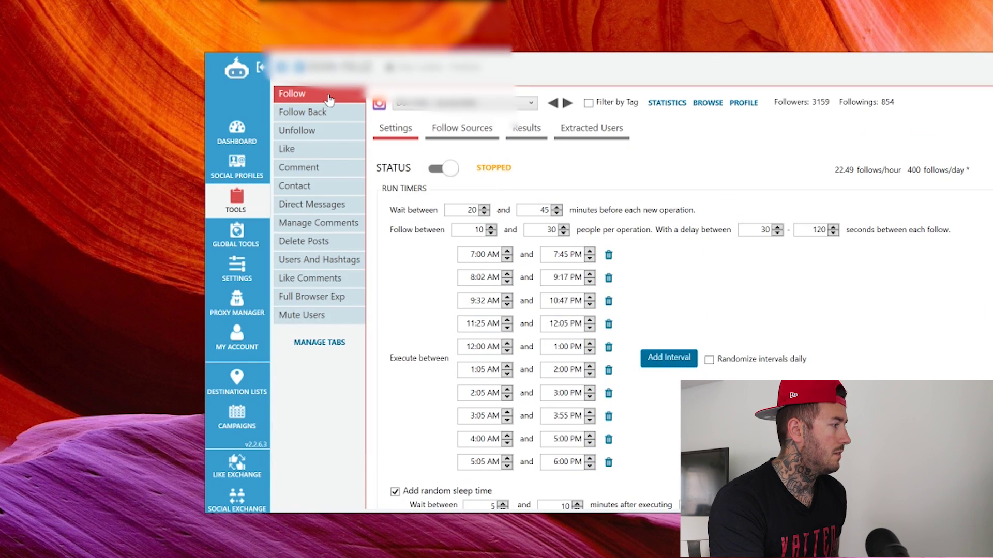
click(287, 150)
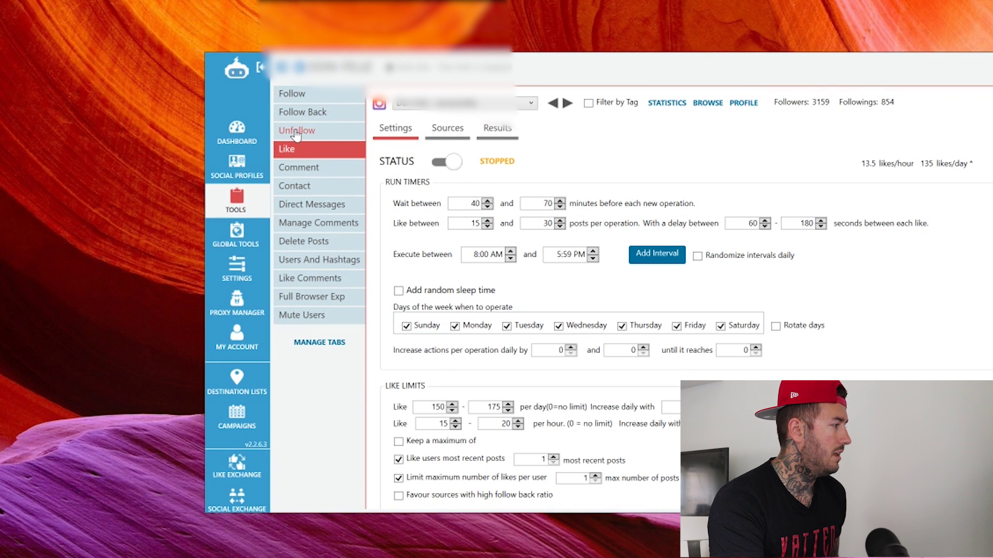
click(319, 134)
click(247, 170)
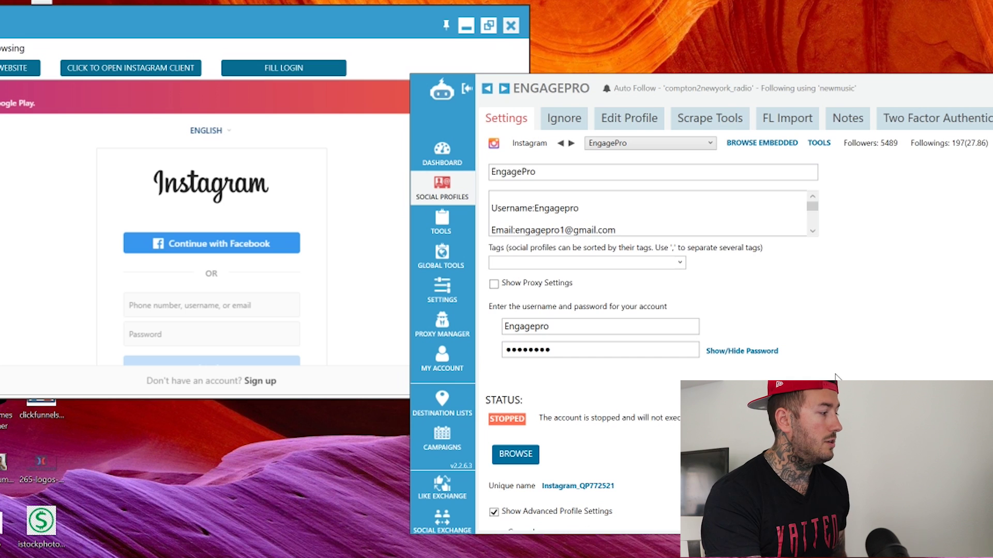
click(511, 26)
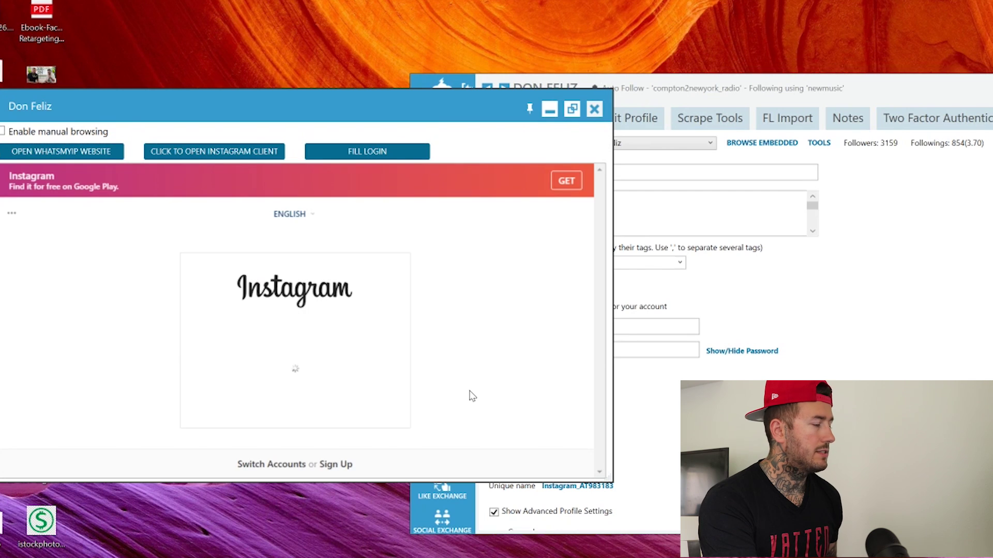
Step: Copy the profile's saved username from Settings into the embedded Instagram login field
drag(547, 110, 389, 98)
drag(664, 99, 760, 128)
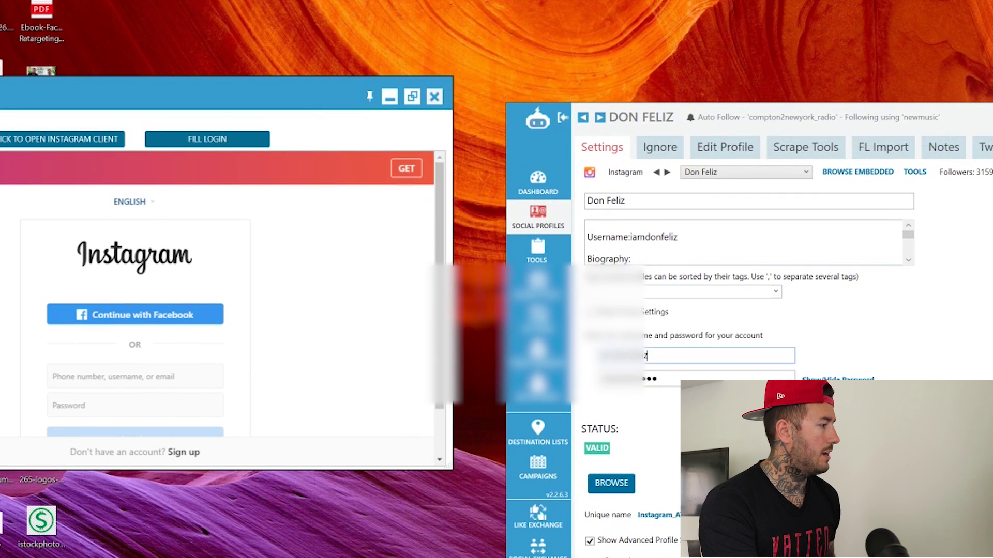
drag(647, 355, 540, 366)
key(alt+Tab)
text(iamdonfeliz)
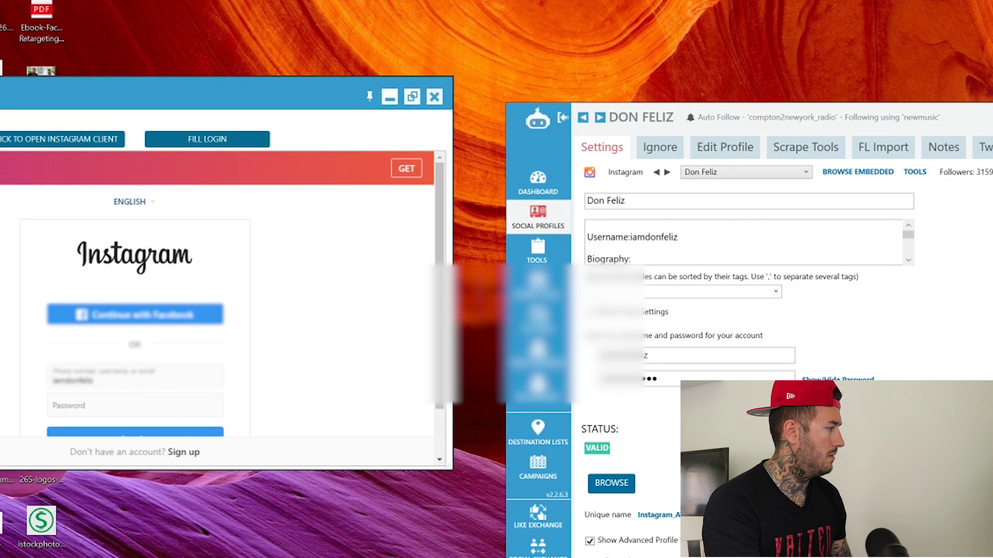
scroll(228, 399, down, 1)
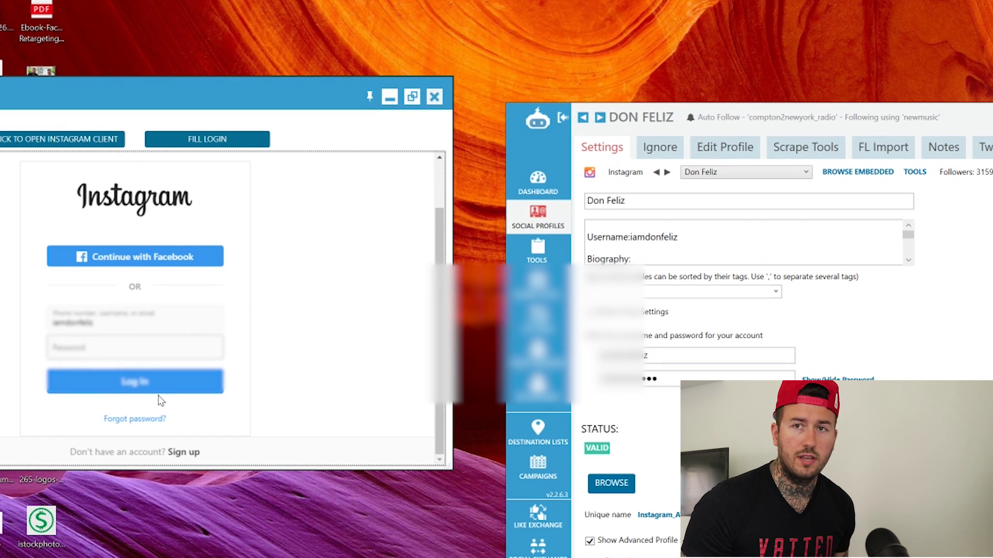
key(Tab)
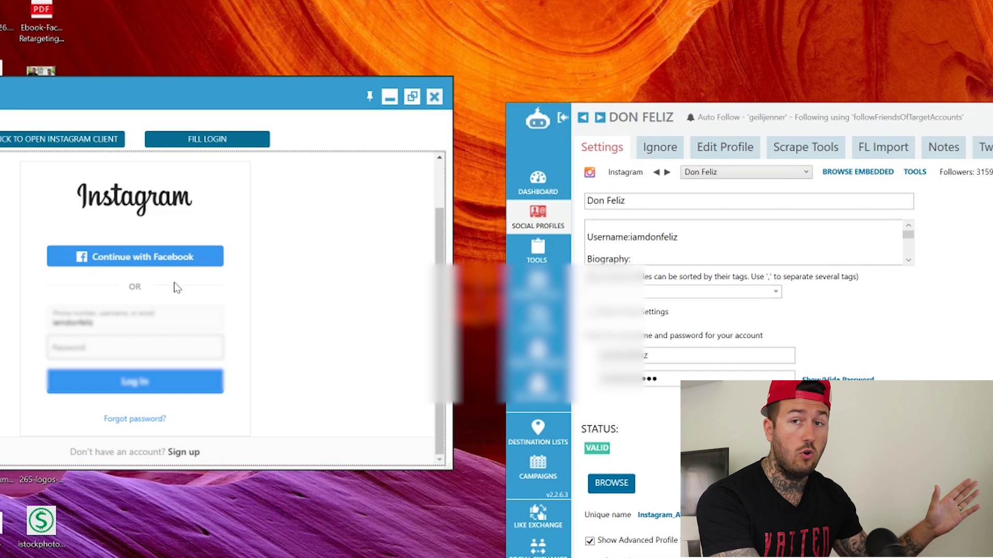
Step: Close the embedded Instagram window and return to the tools overview for all accounts
click(433, 96)
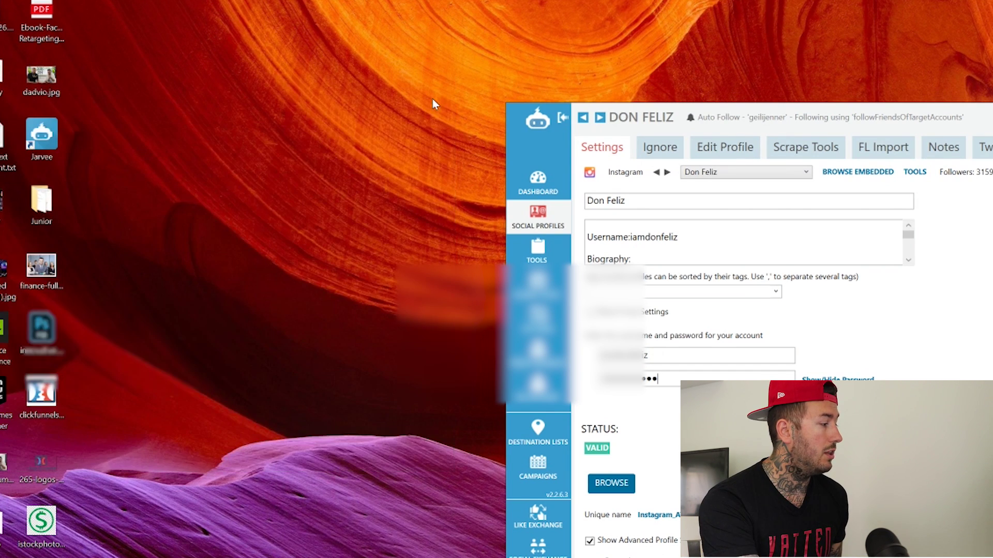
scroll(817, 362, down, 1)
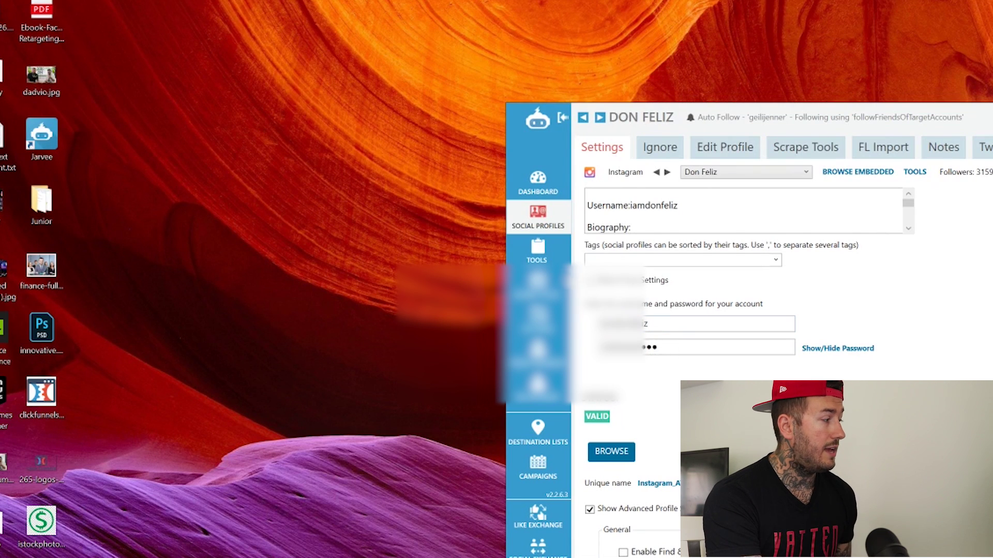
click(535, 258)
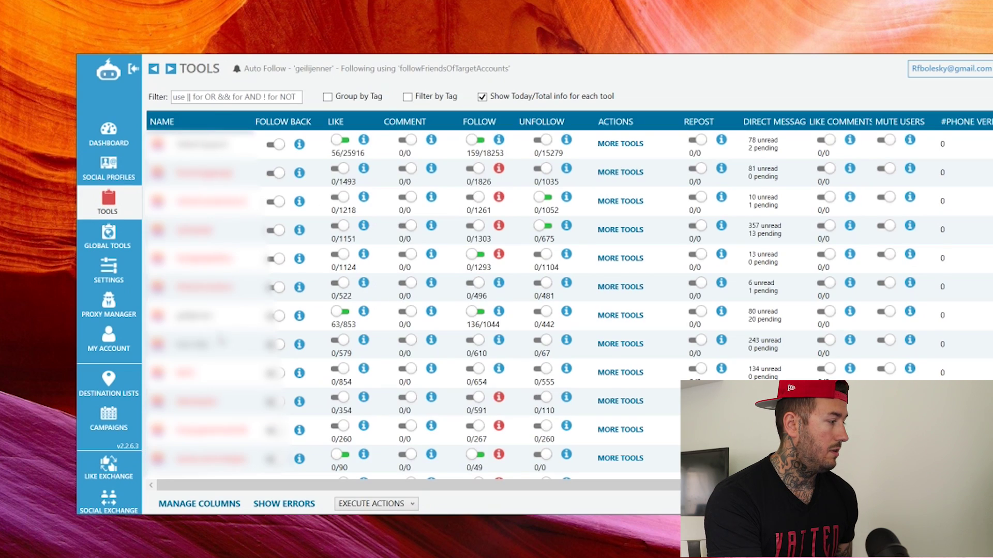
Step: Turn on the profile's Follow, Like and Unfollow tools, then return to the overview
click(281, 273)
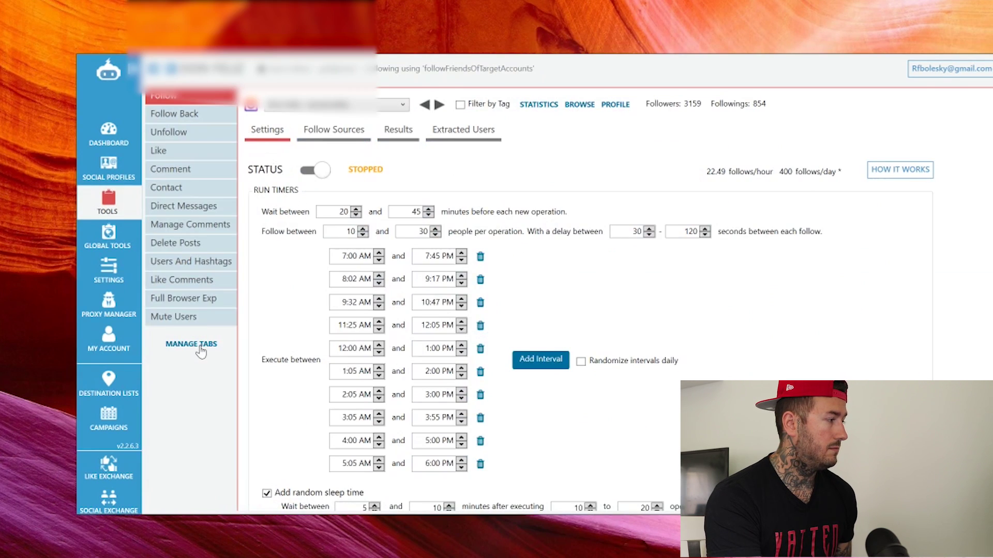
click(324, 178)
click(166, 154)
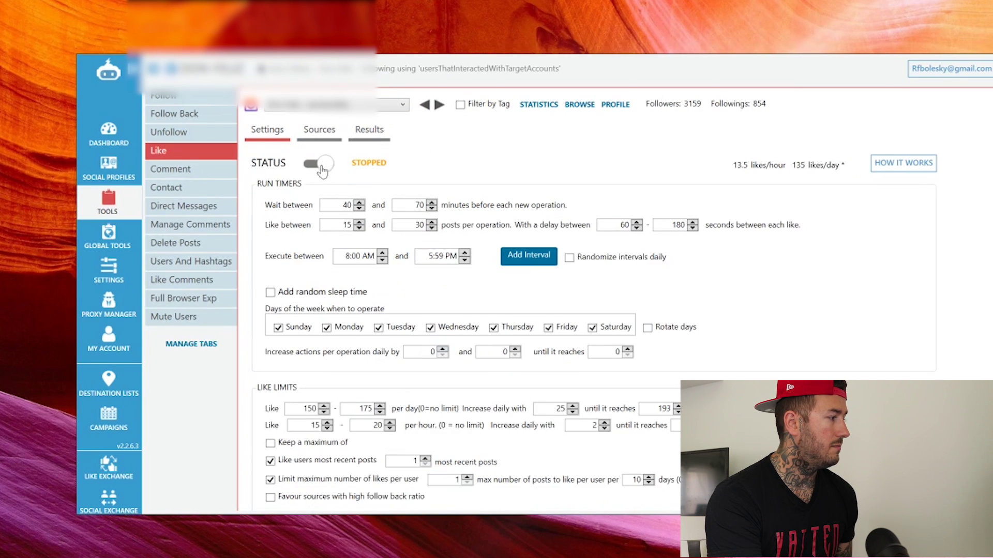
click(322, 171)
click(169, 132)
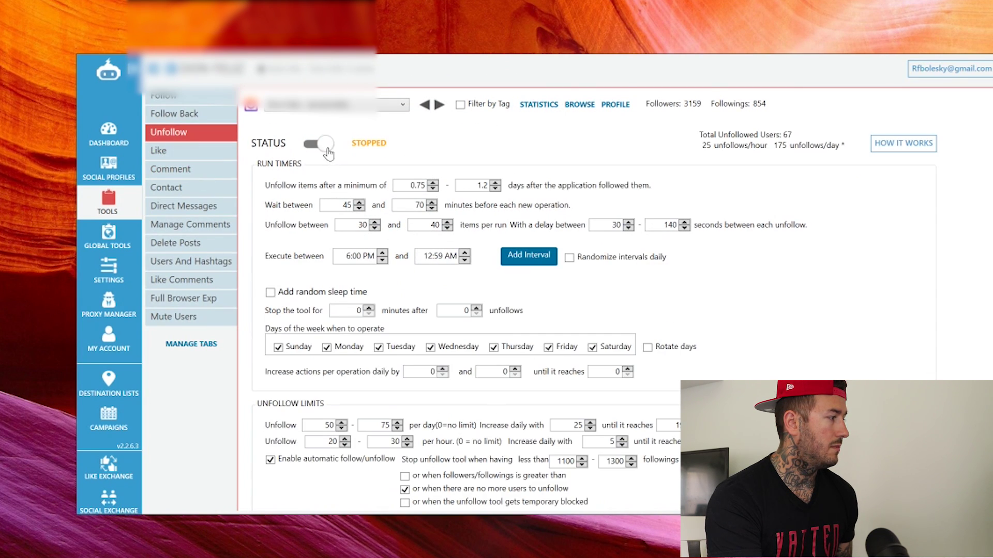
click(324, 146)
click(108, 203)
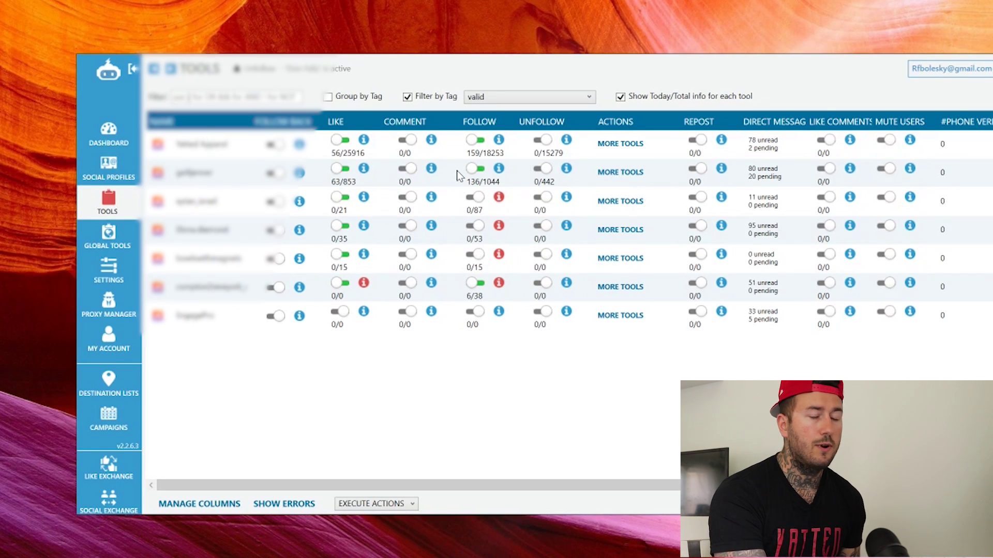
mouse_move(471, 157)
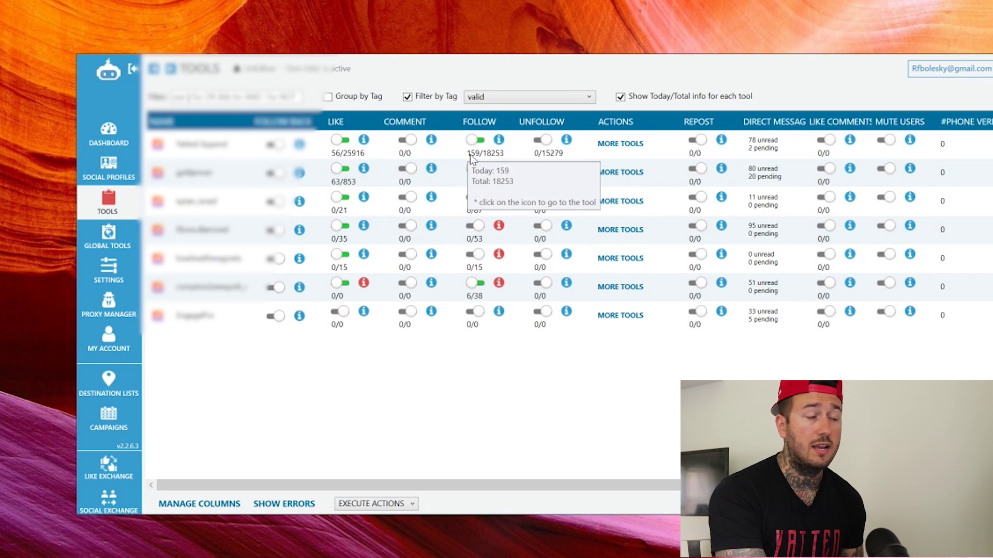
mouse_move(492, 185)
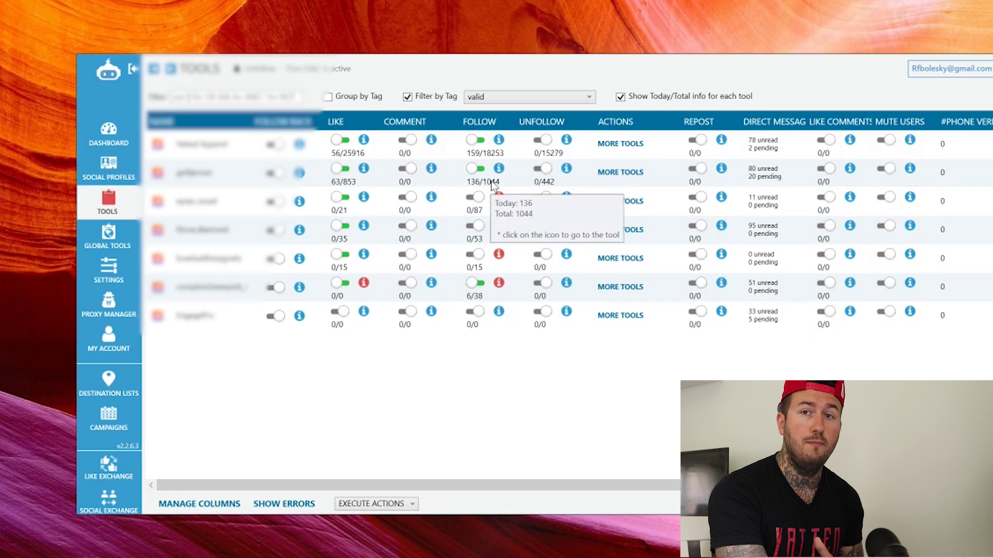